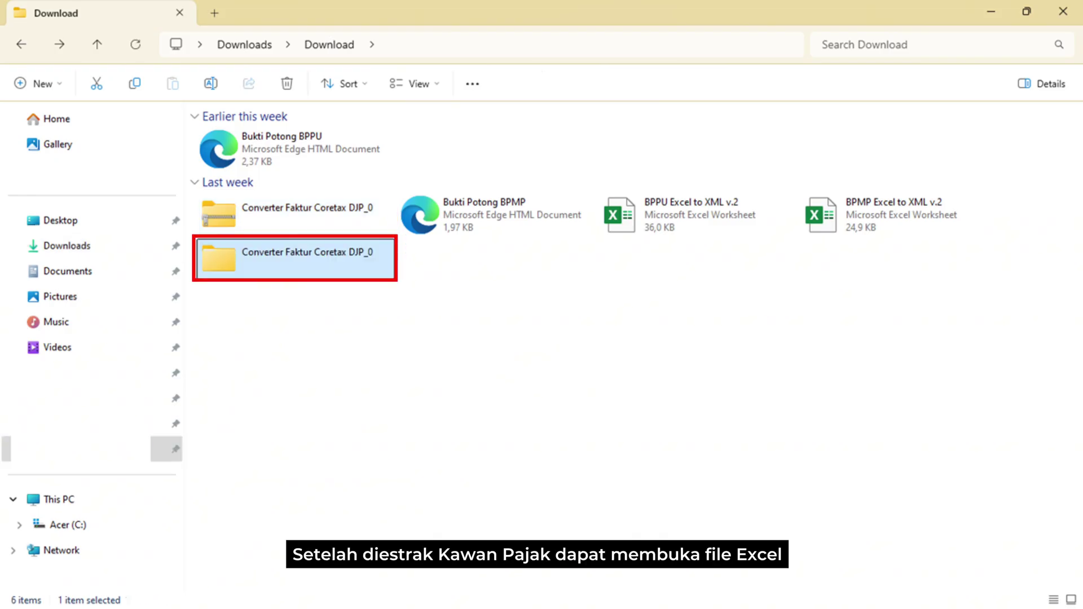
# - Open the extracted Converter Faktur Coretax DJP_0 folder, then its Converter Faktur 20250122 subfolder
pyautogui.press('Return')
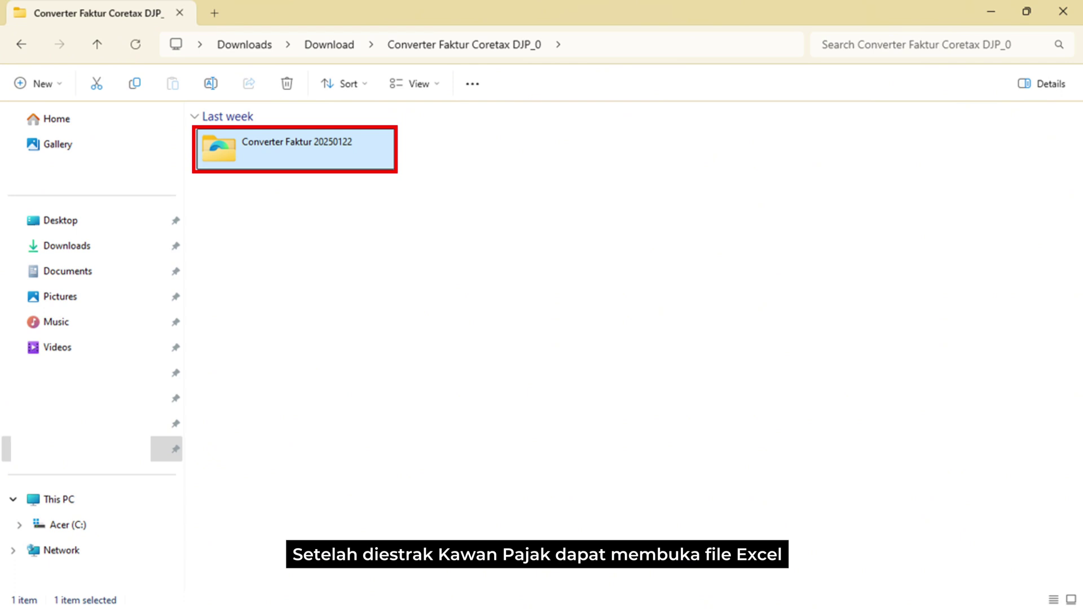
pyautogui.press('Return')
pyautogui.press('Return')
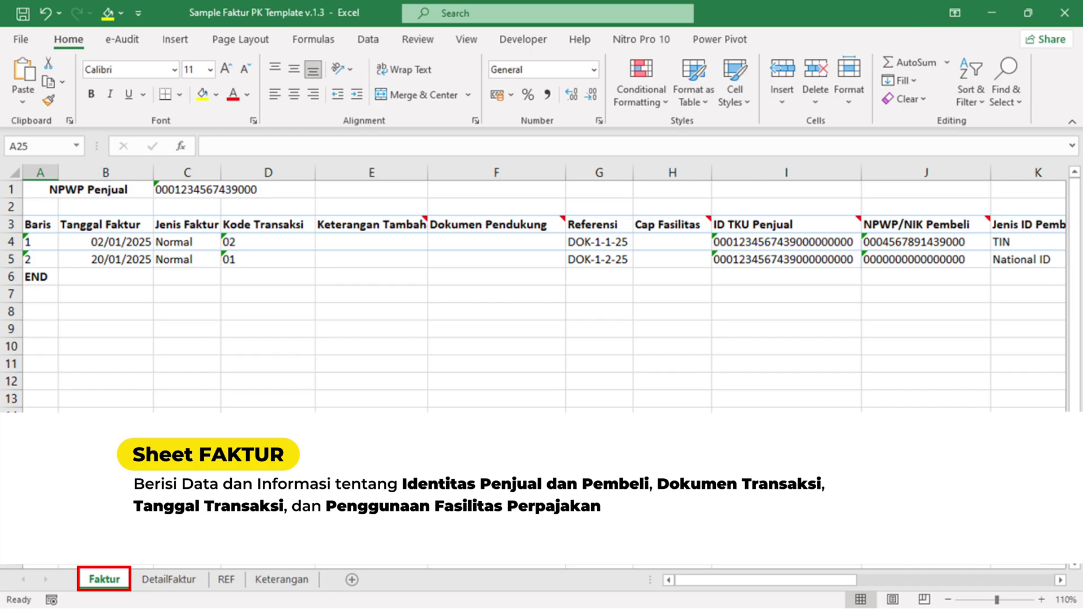
pyautogui.hotkey('ctrl', 'pagedown')
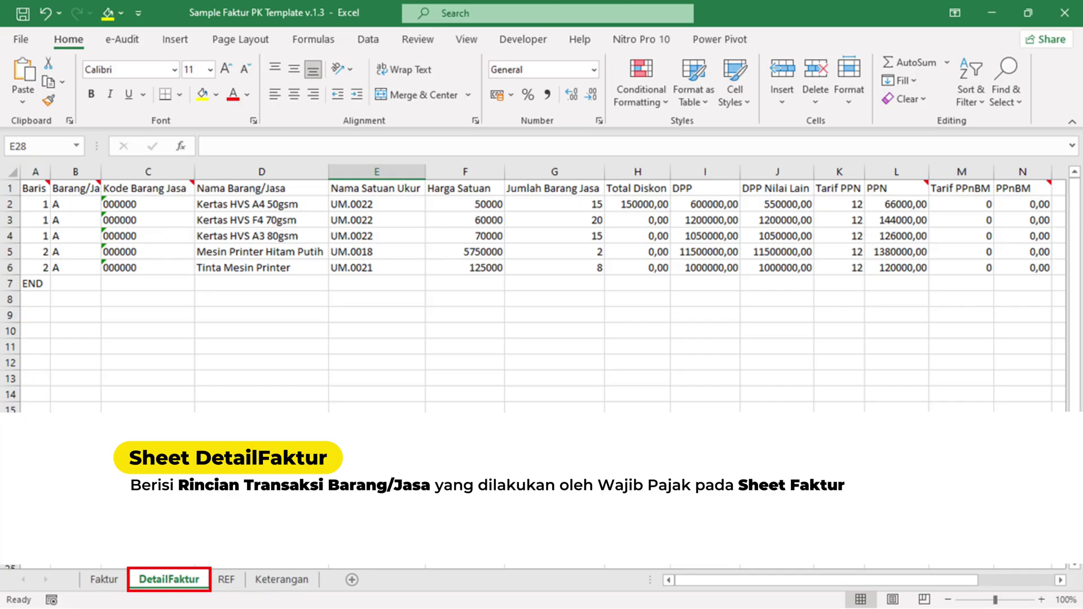
pyautogui.hotkey('ctrl', 'pagedown')
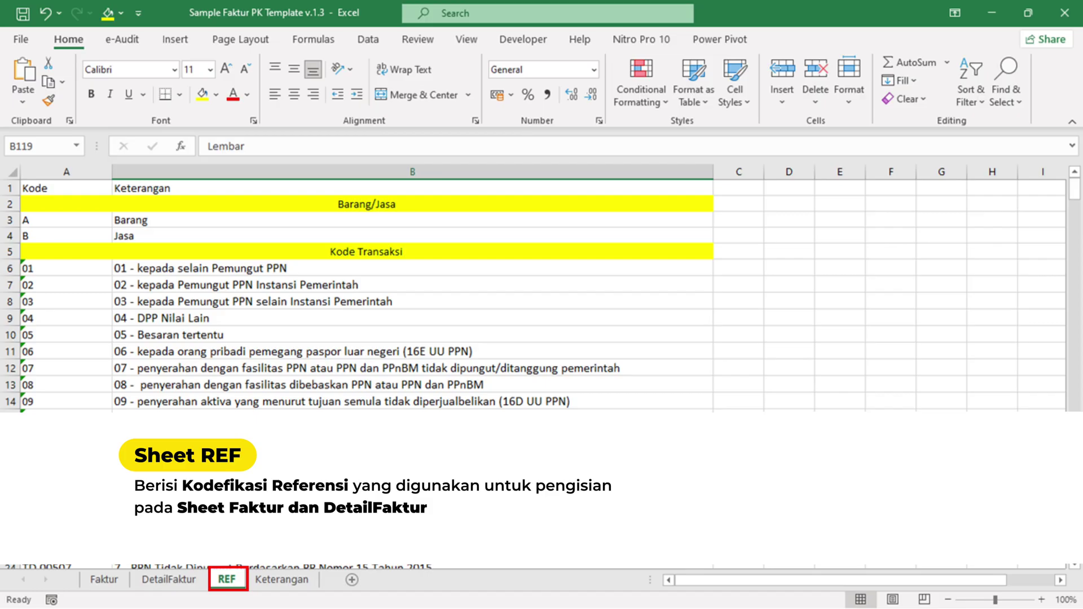
pyautogui.hotkey('ctrl', 'pagedown')
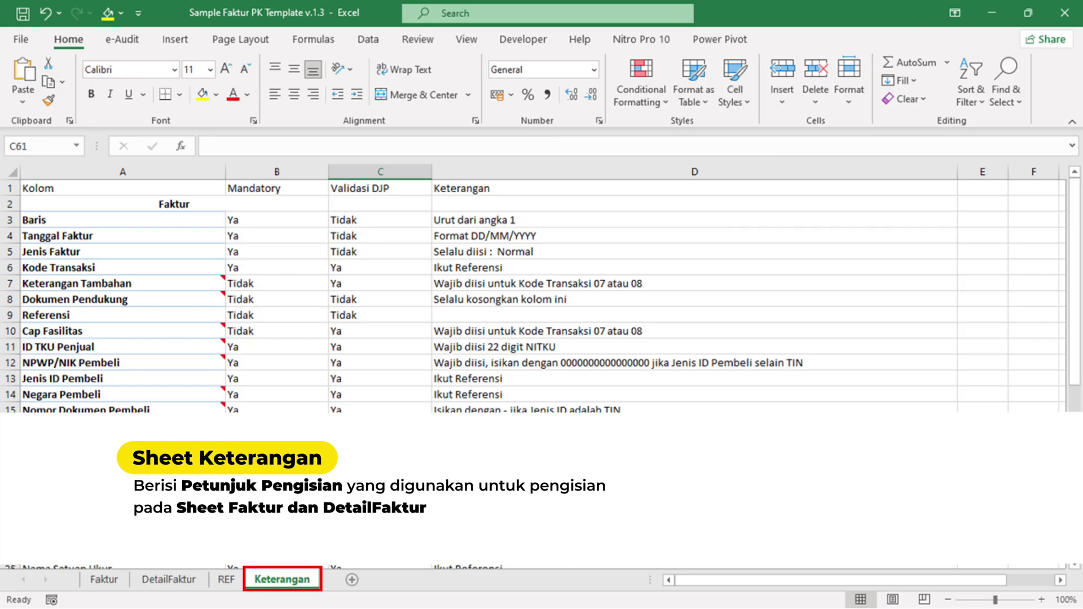
pyautogui.hotkey('ctrl', 'pageup')
pyautogui.hotkey('ctrl', 'pageup')
pyautogui.hotkey('ctrl', 'pageup')
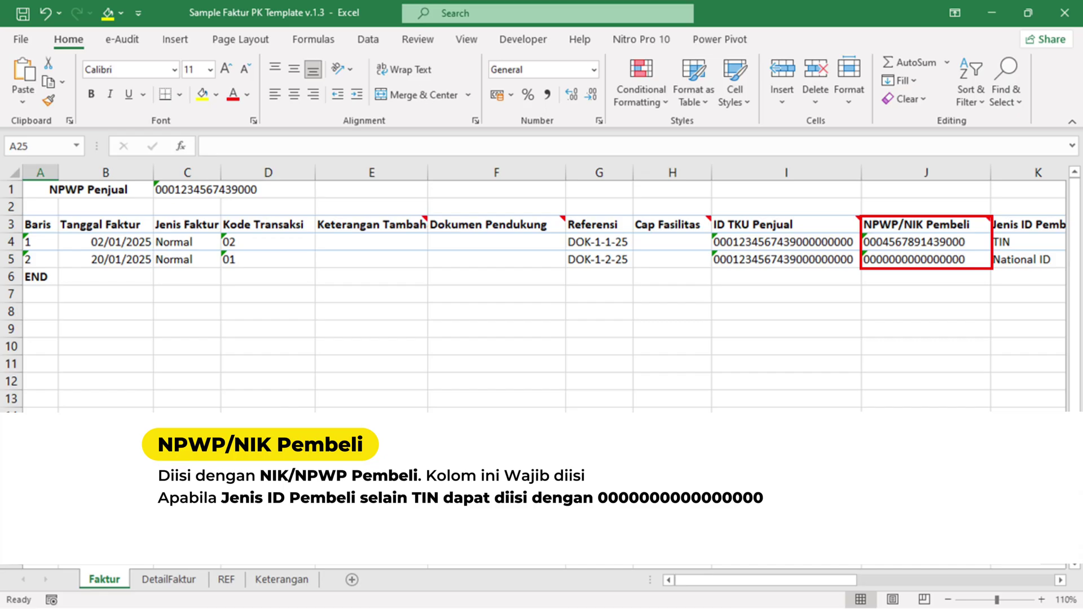
pyautogui.hscroll(3, 541, 287)
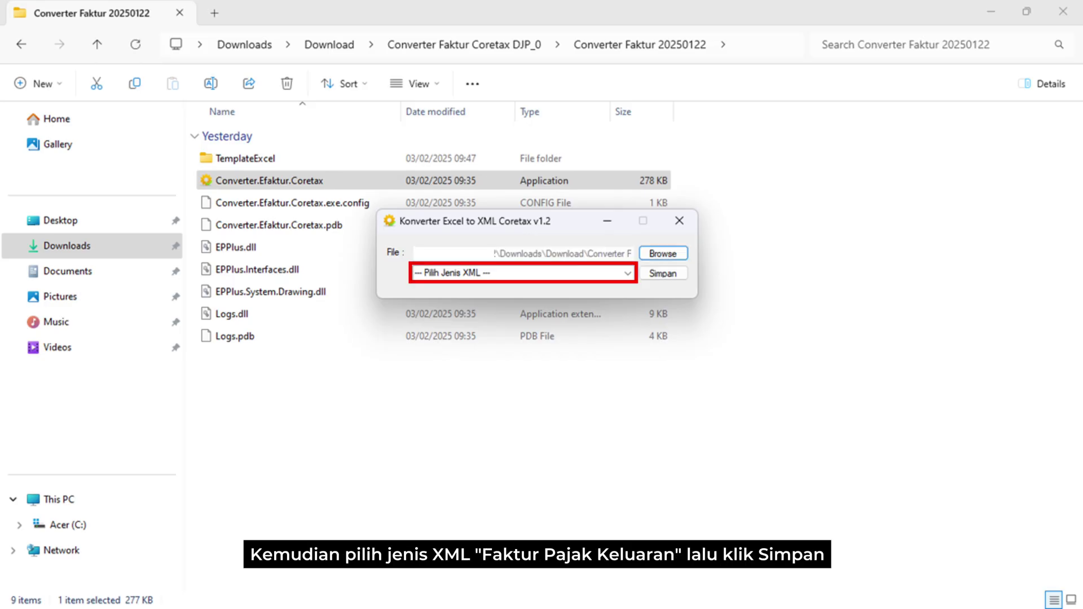
# - Choose Faktur Pajak Keluaran as the XML type in the converter
pyautogui.hotkey('alt', 'Down')
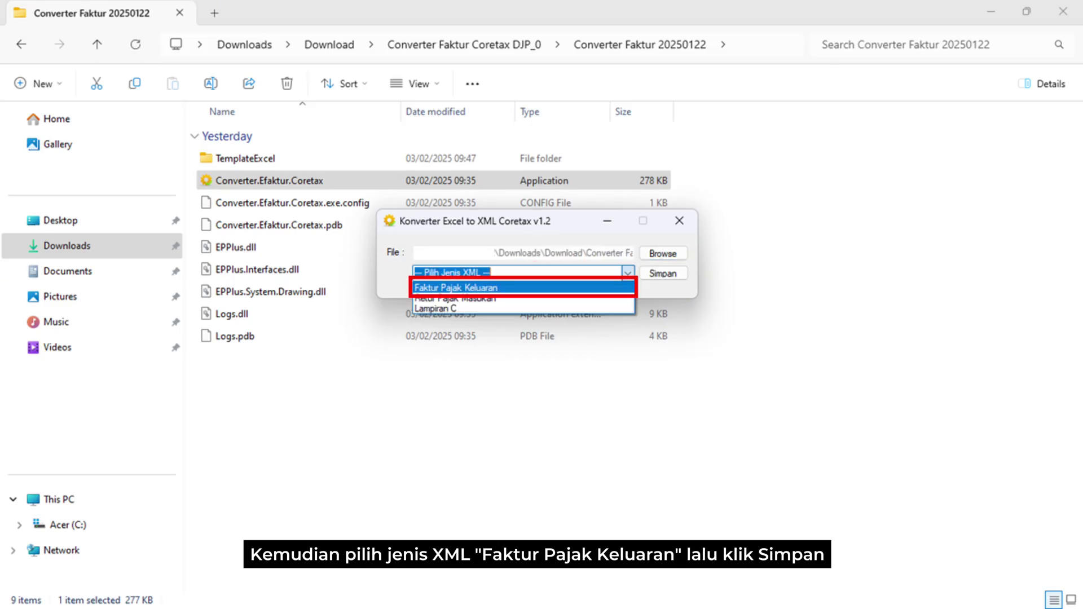
pyautogui.press('Return')
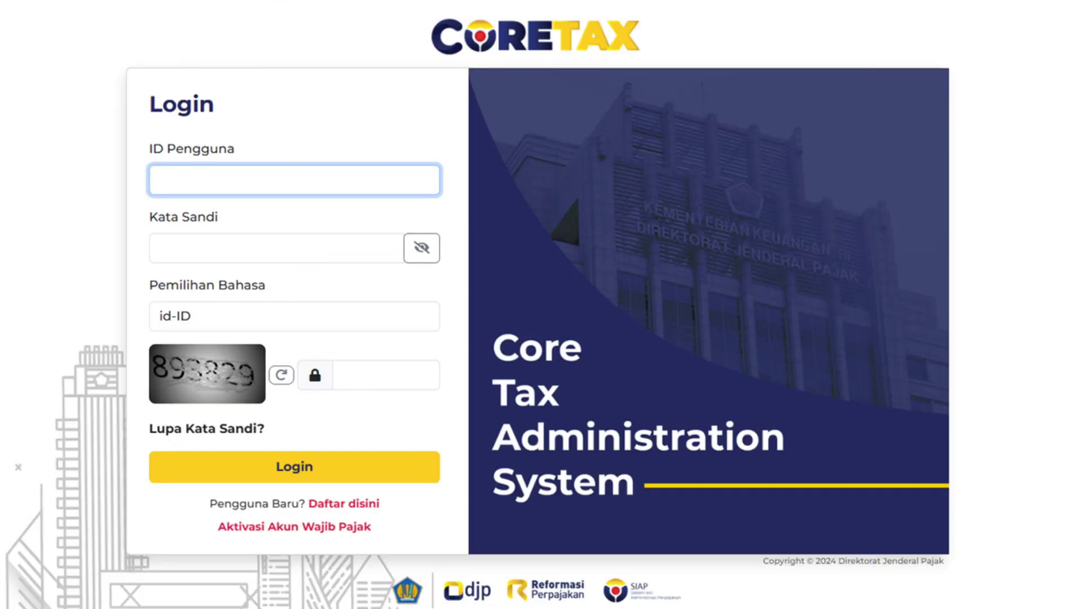
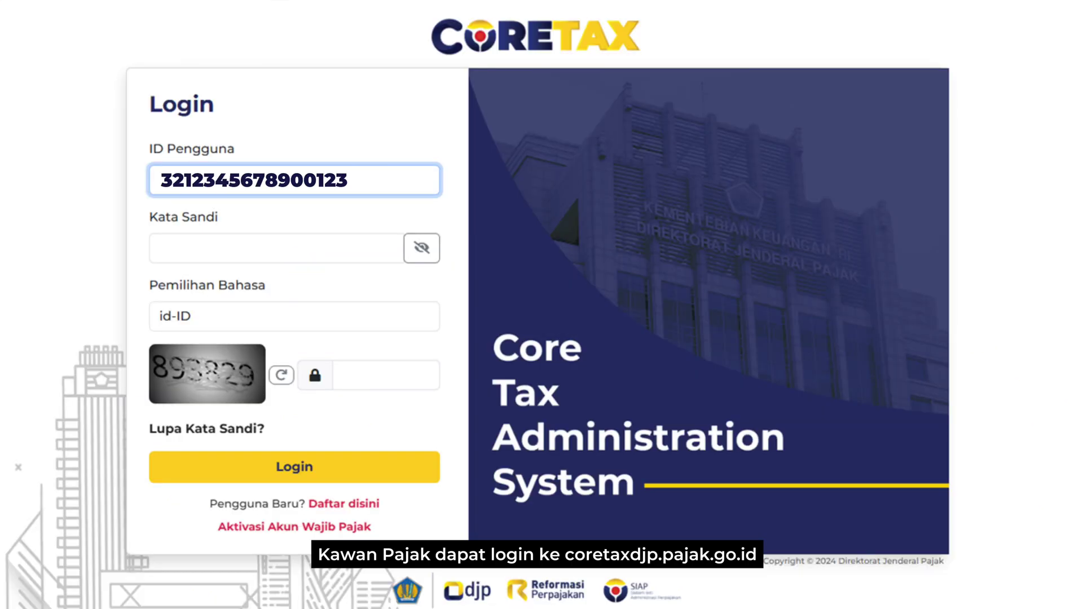
# - Fill in the user ID, account password and captcha code on the Coretax login page
pyautogui.click(276, 248)
pyautogui.write('**********')
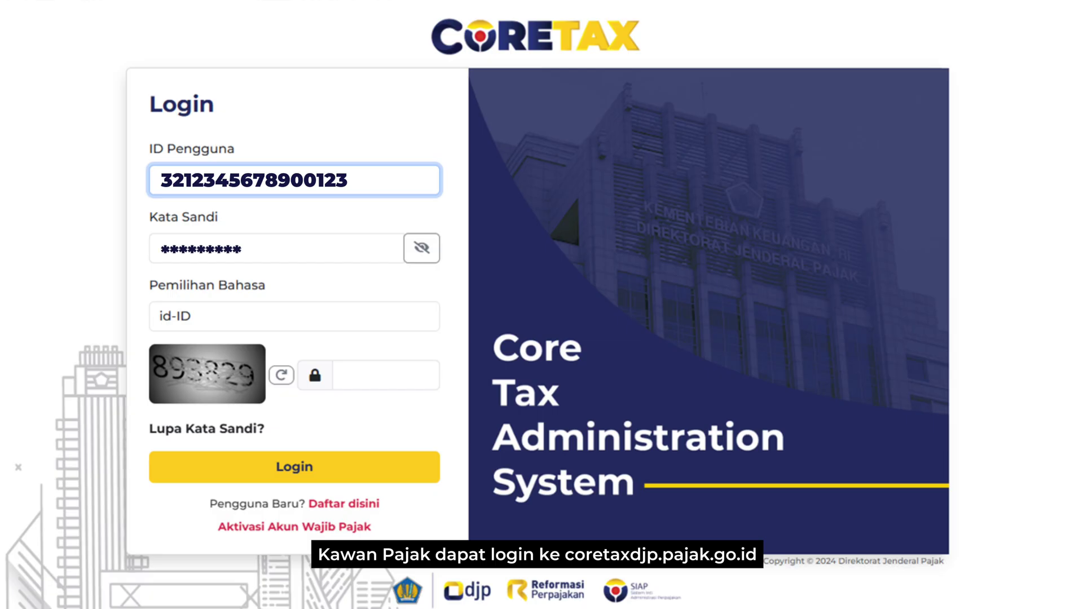
pyautogui.click(386, 375)
pyautogui.write('893829')
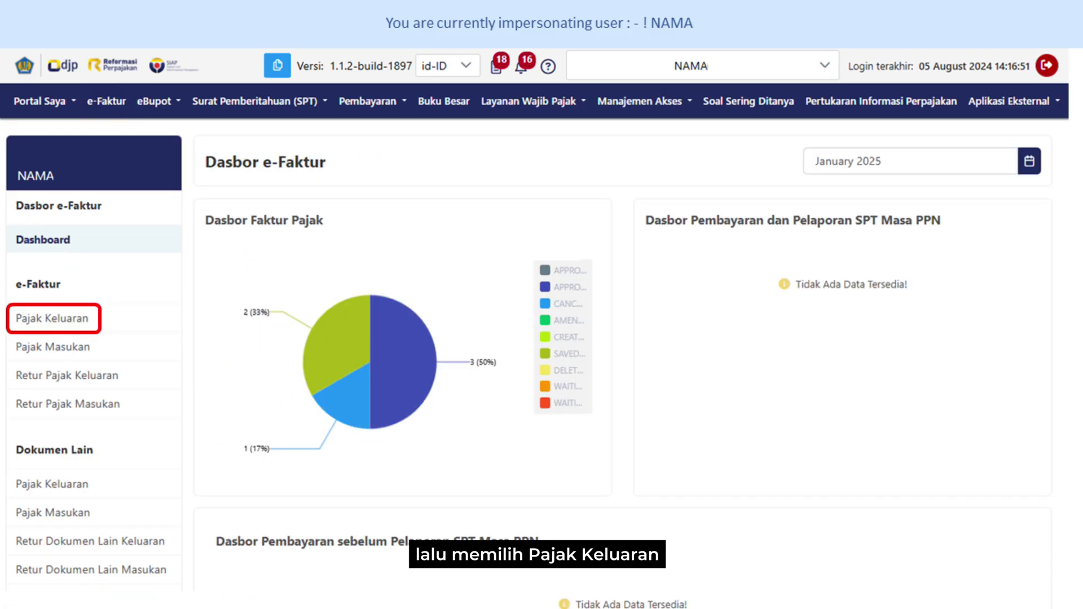
# - Open the Pajak Keluaran invoice list and pick the converted XML file to import
pyautogui.click(53, 319)
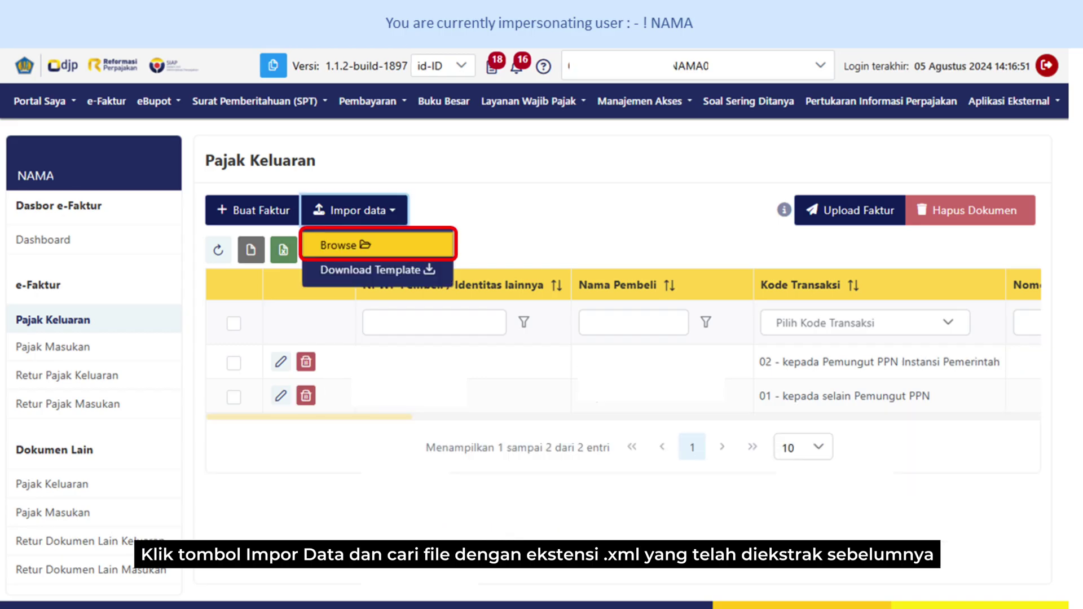
pyautogui.click(339, 244)
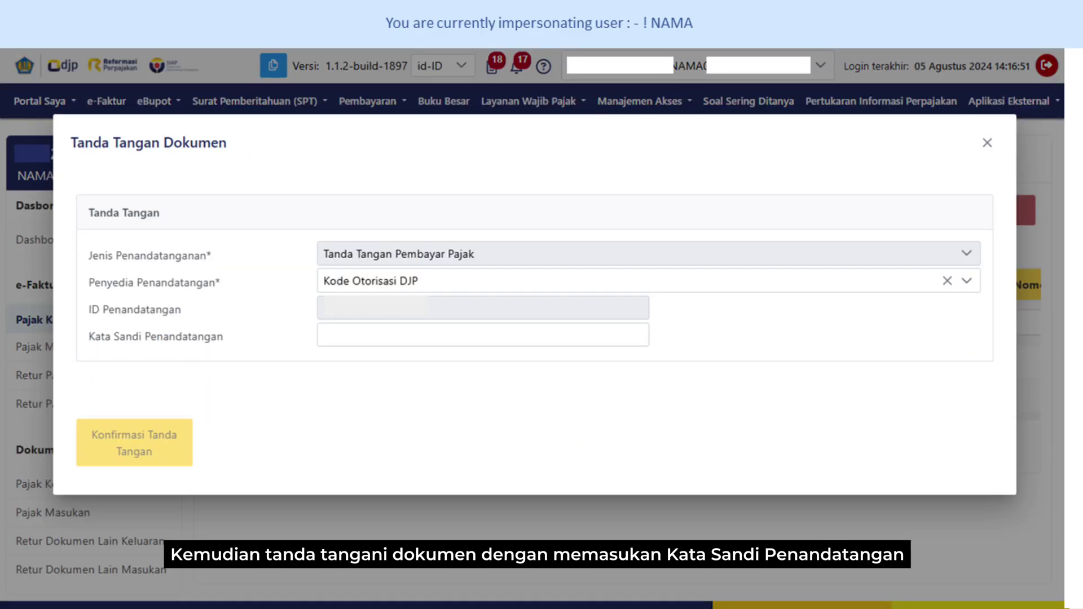
pyautogui.write('********')
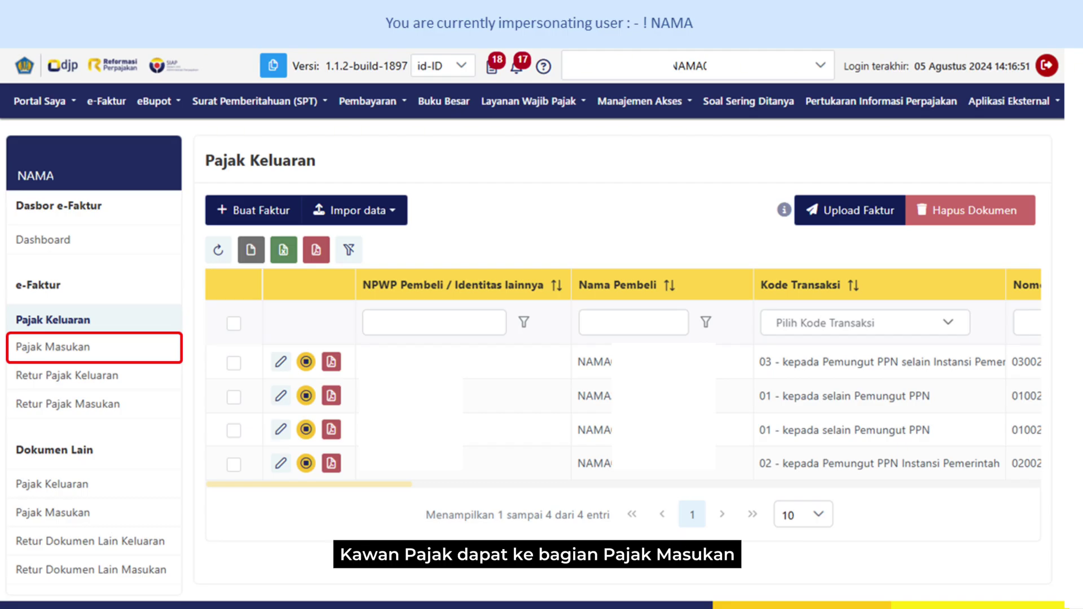
# - Open the Pajak Masukan list and select all input-tax invoices in the table
pyautogui.click(53, 347)
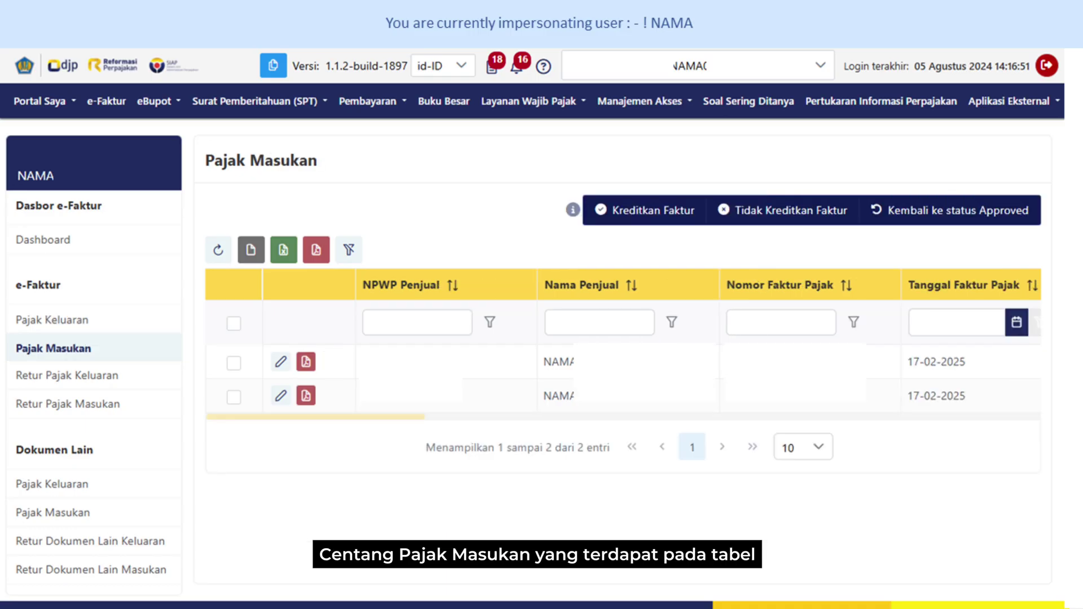
pyautogui.click(233, 324)
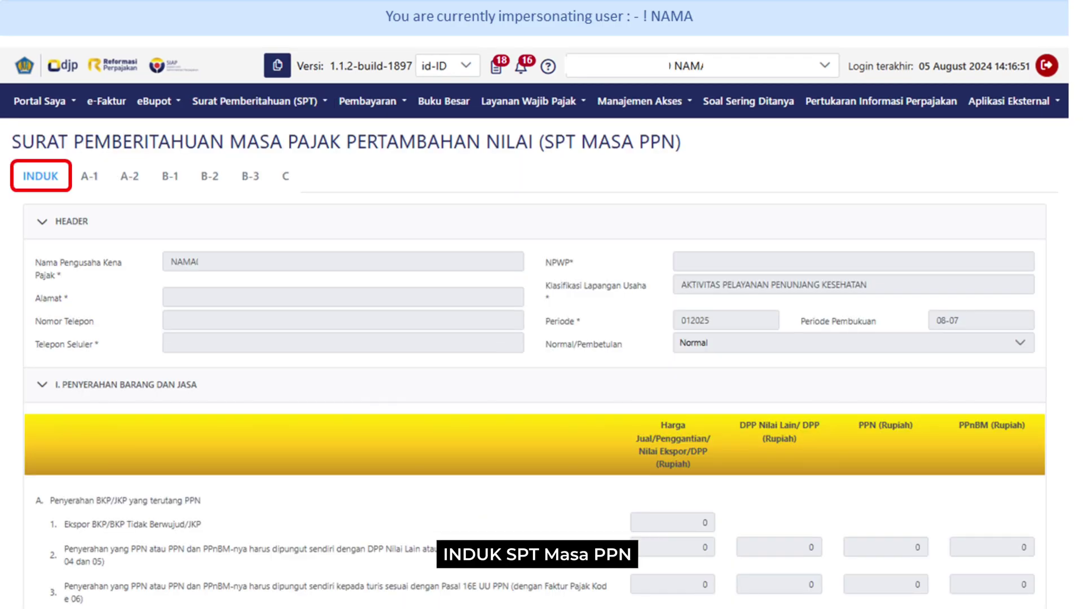
pyautogui.click(89, 177)
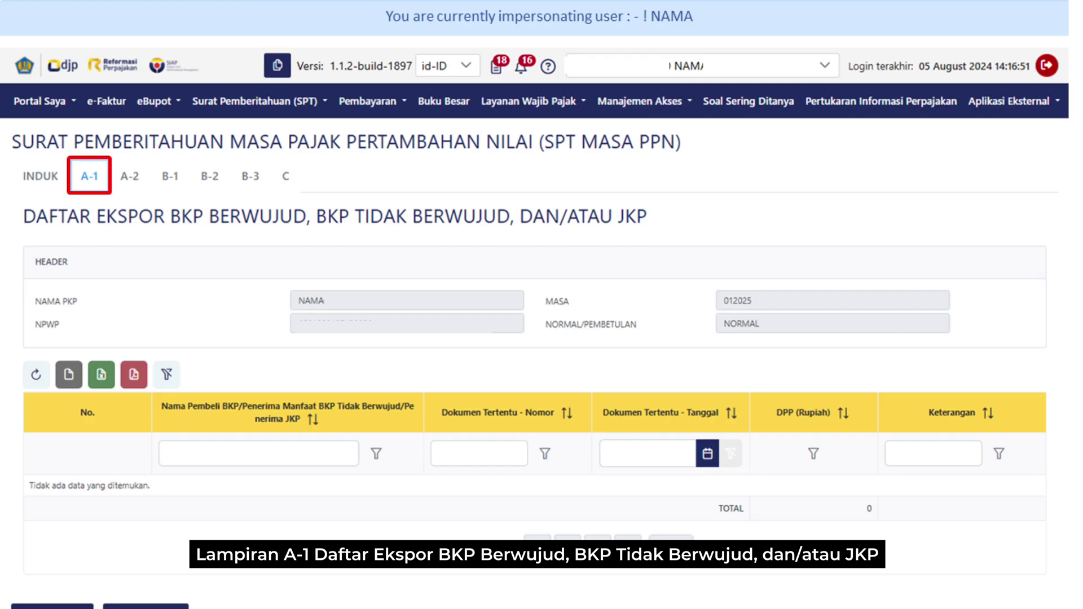
pyautogui.click(129, 176)
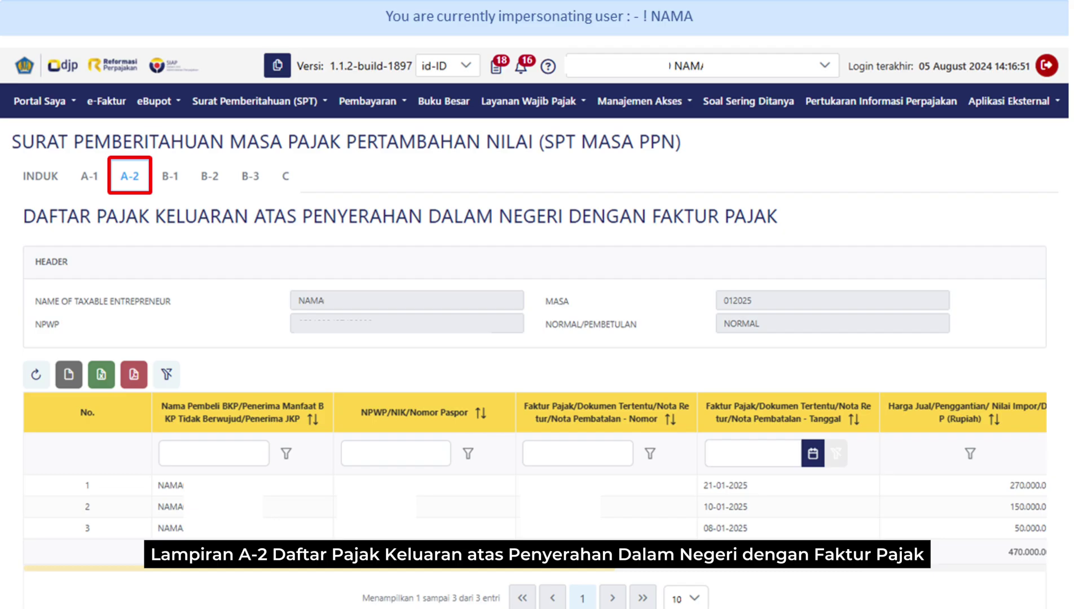
pyautogui.click(170, 176)
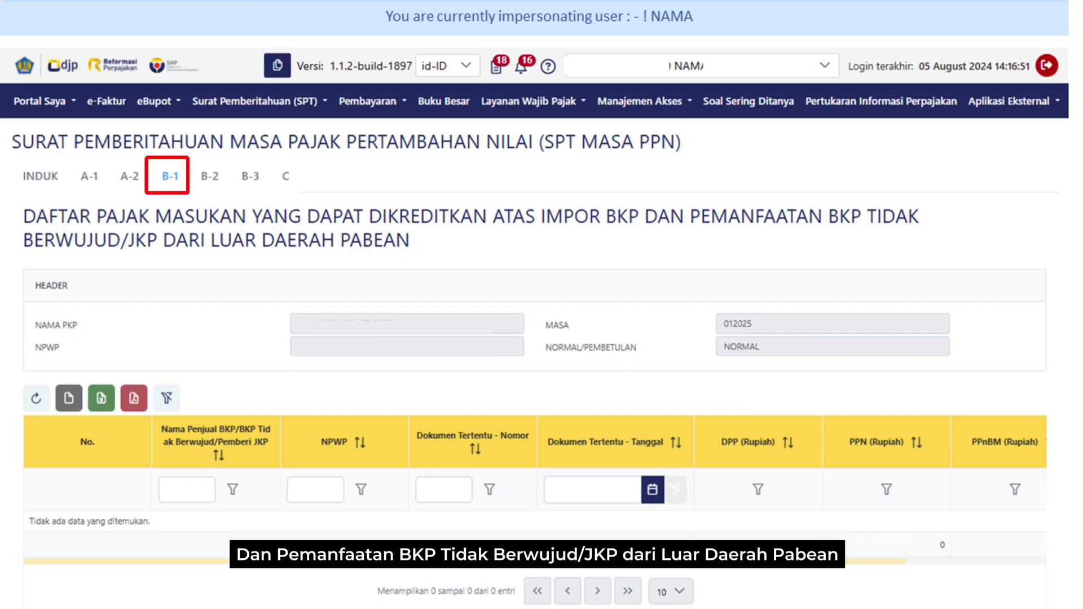
pyautogui.click(210, 176)
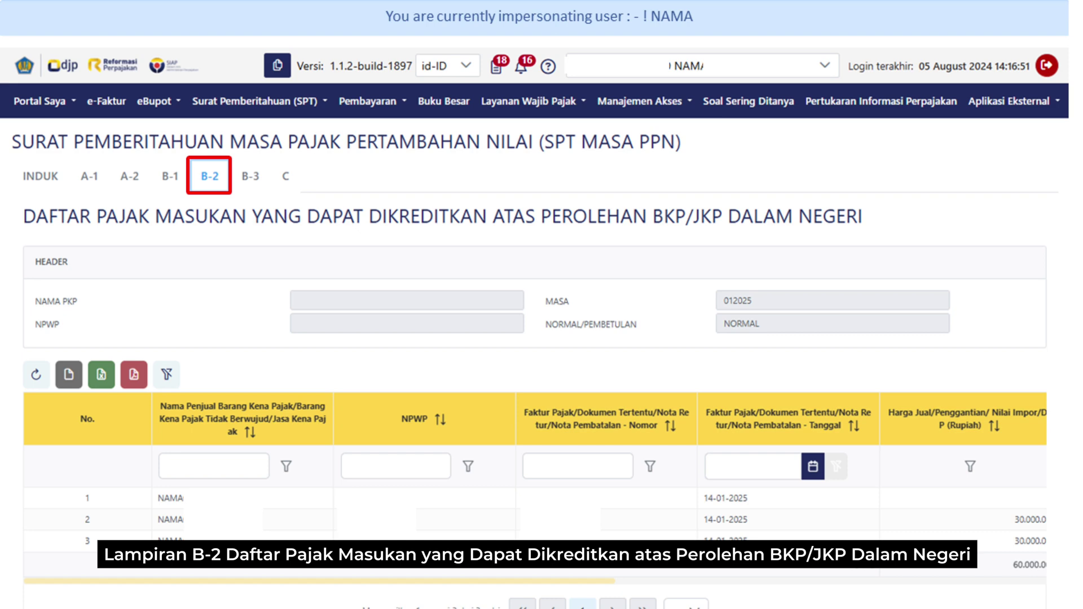
pyautogui.click(250, 176)
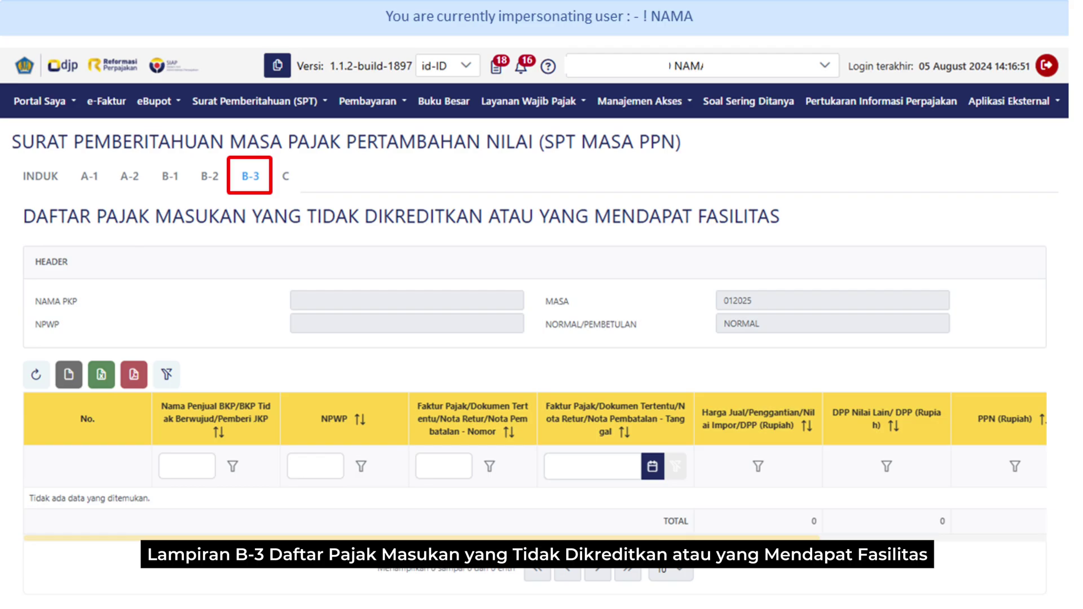
pyautogui.click(285, 176)
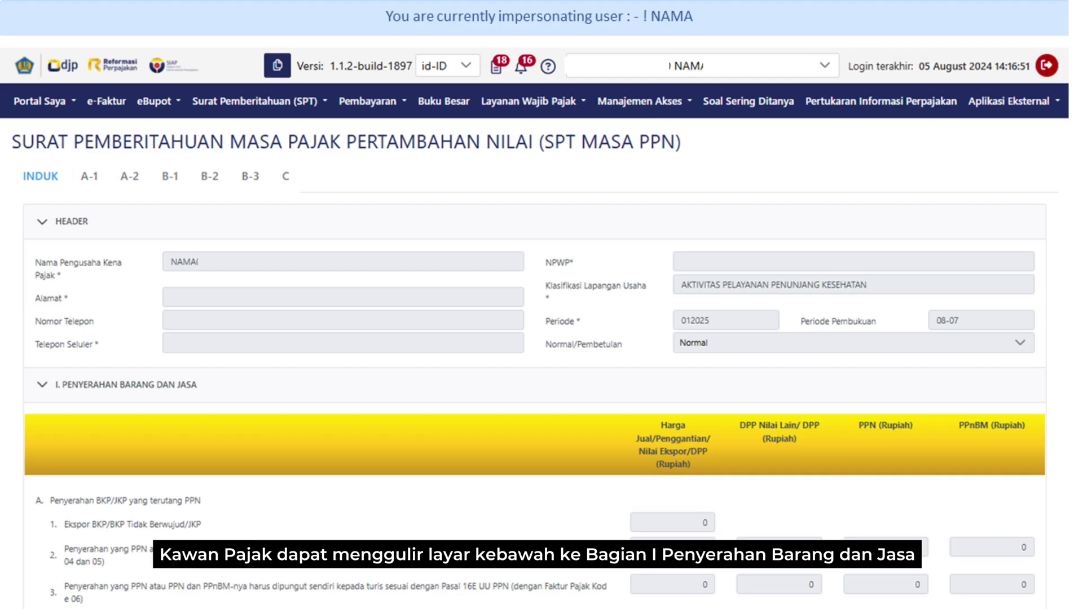
pyautogui.scroll(-6, 542, 338)
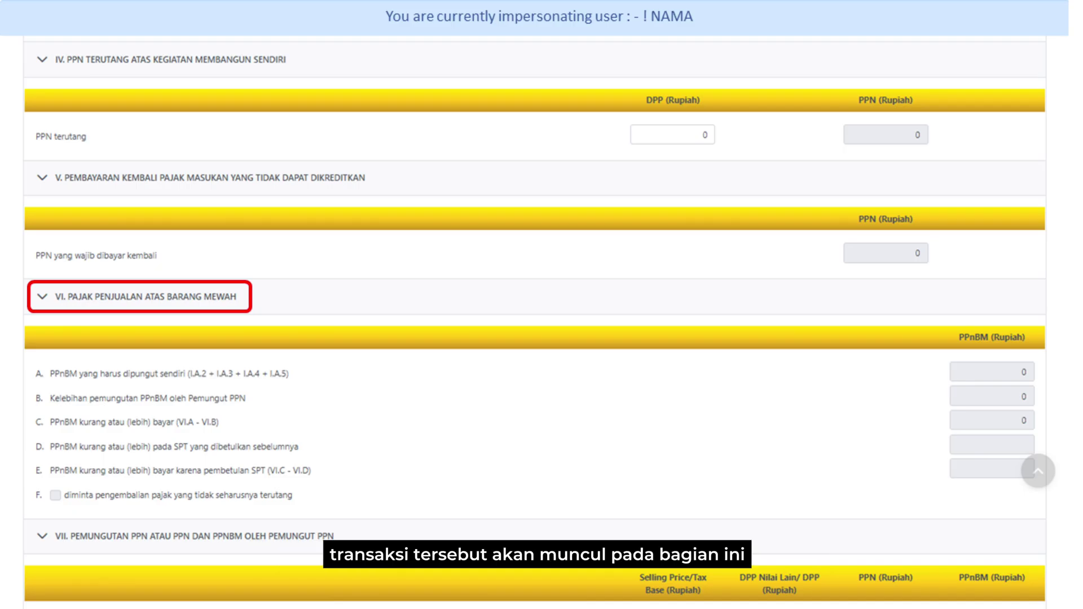
pyautogui.scroll(-8, 535, 316)
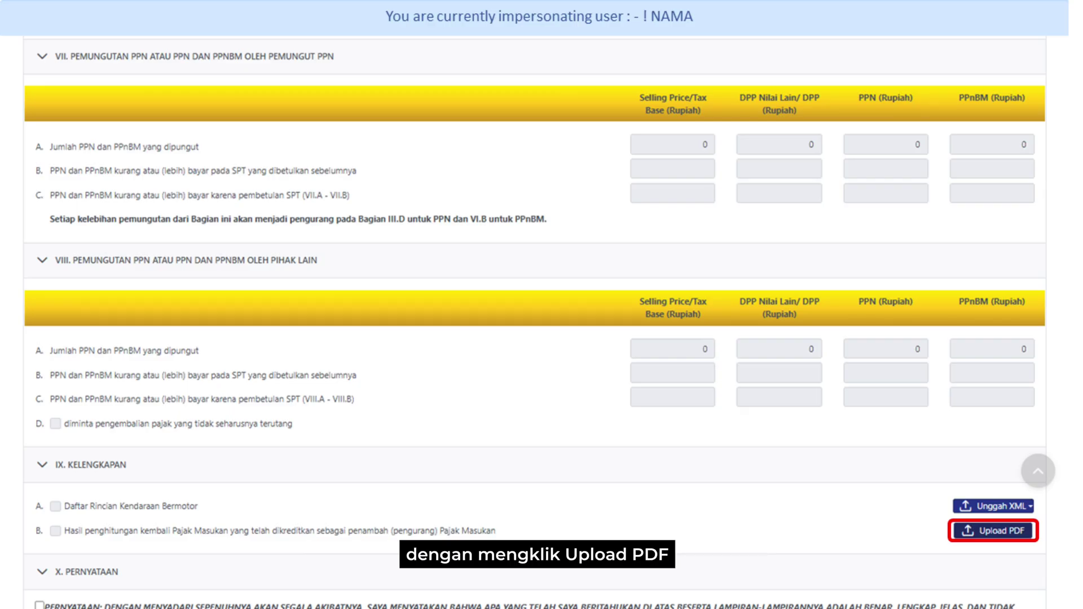
# - Accept the SPT declaration statement and set the signer's Jabatan to DIREKTUR
pyautogui.scroll(-7, 535, 322)
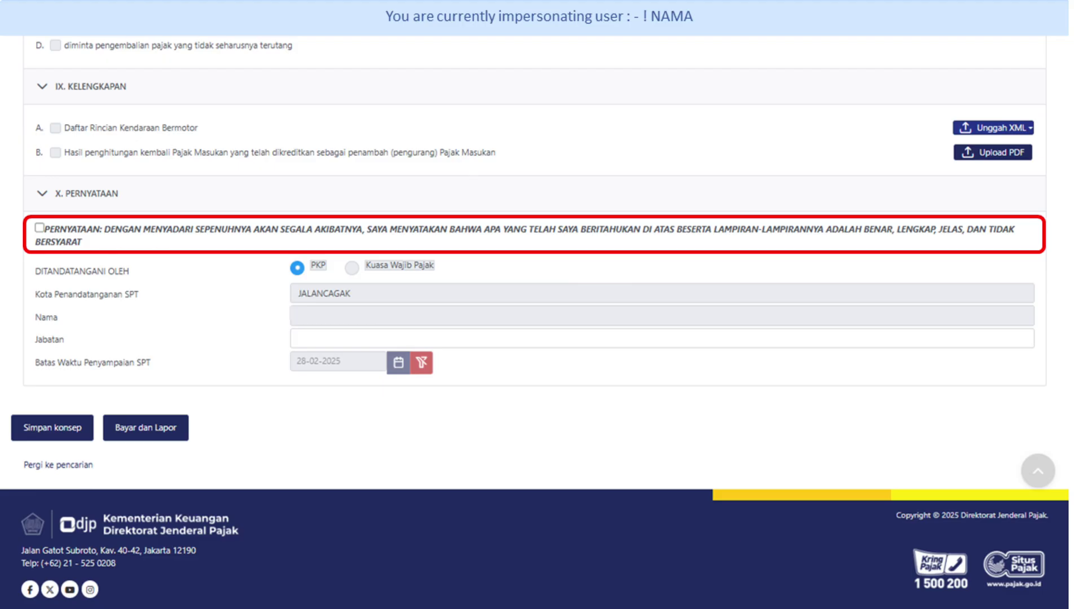
pyautogui.click(39, 228)
pyautogui.click(662, 339)
pyautogui.write('DIREKTUR')
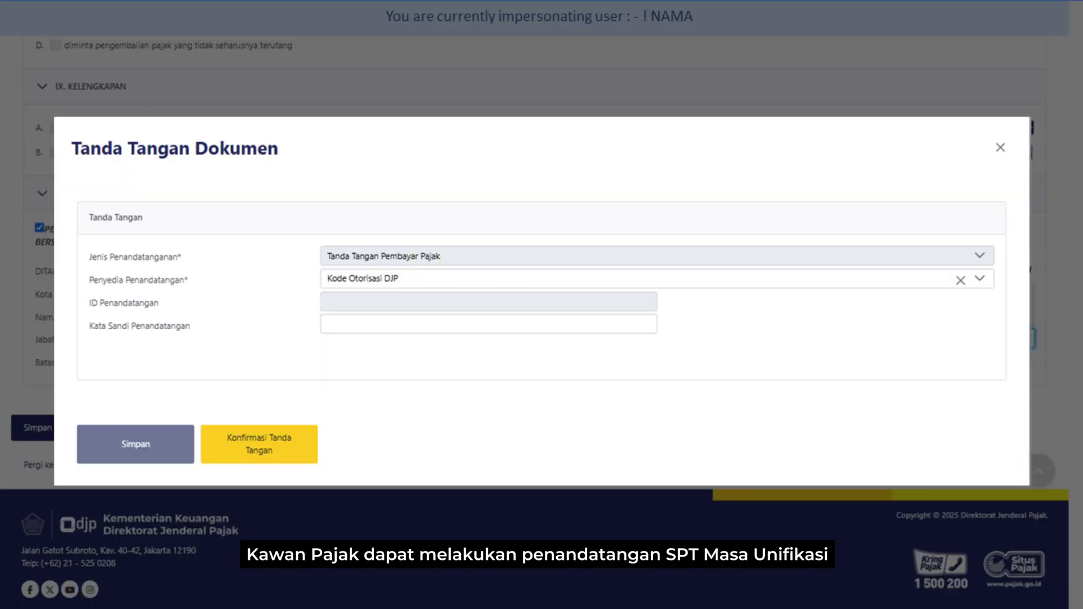
# - Enter the signer's password in Kata Sandi Penandatangan
pyautogui.click(489, 324)
pyautogui.write('********')
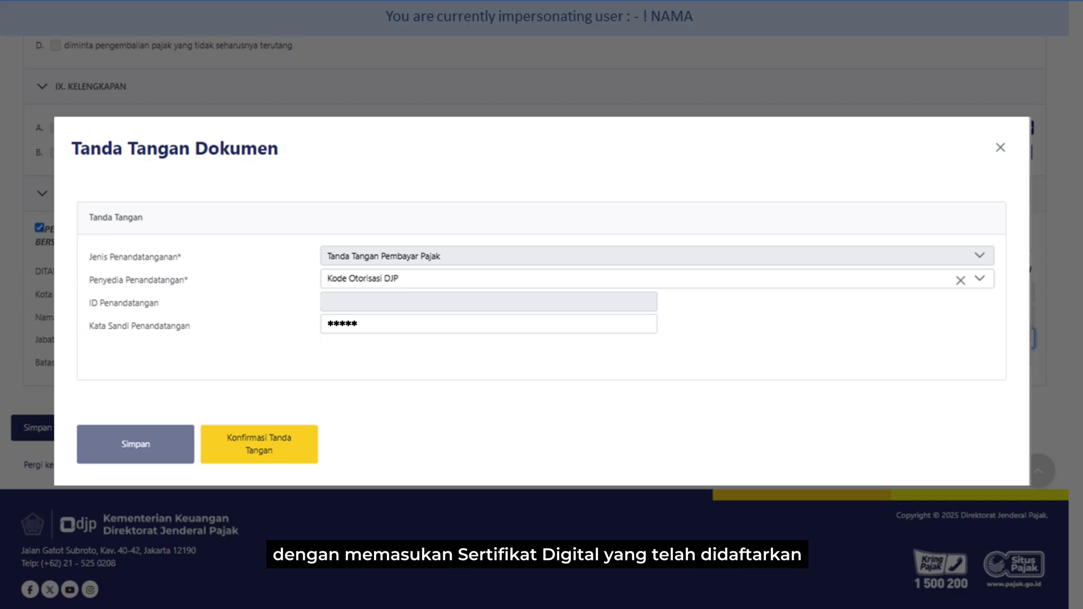
pyautogui.write('**')
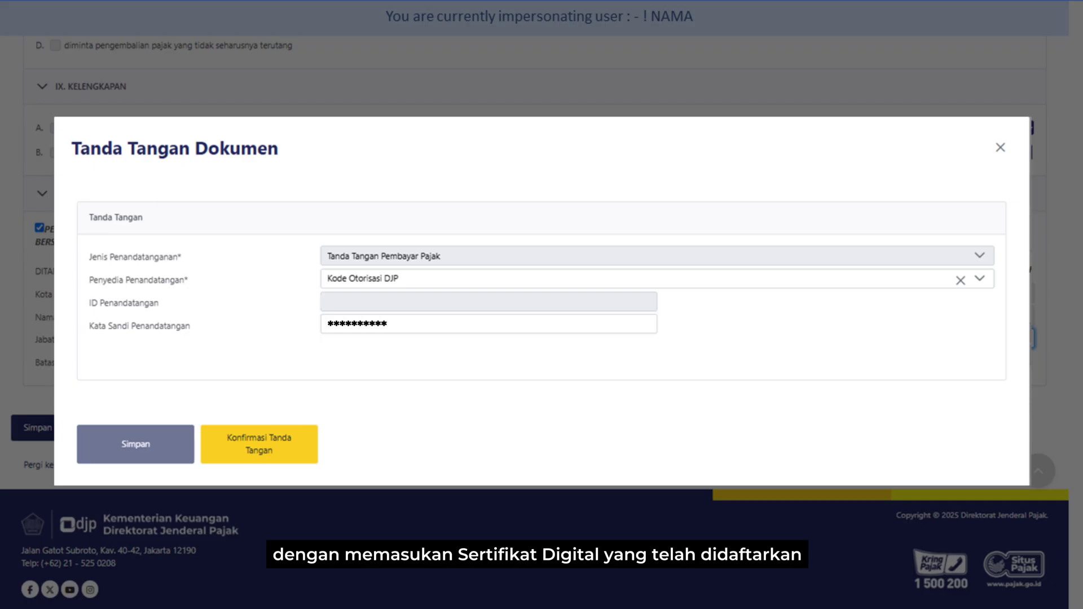